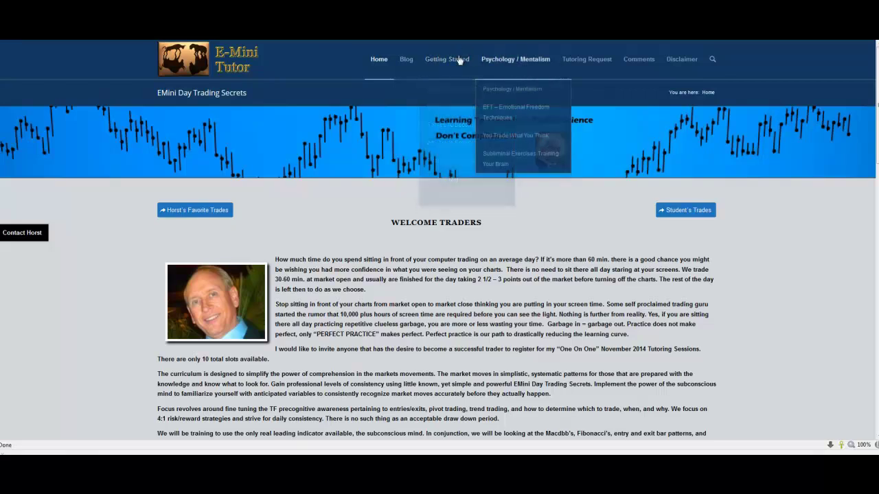
- Open the NinjaTrader Brokerage page under Getting Started, and follow the free live market data trial link to the demo registration form
mouse_move(459, 60)
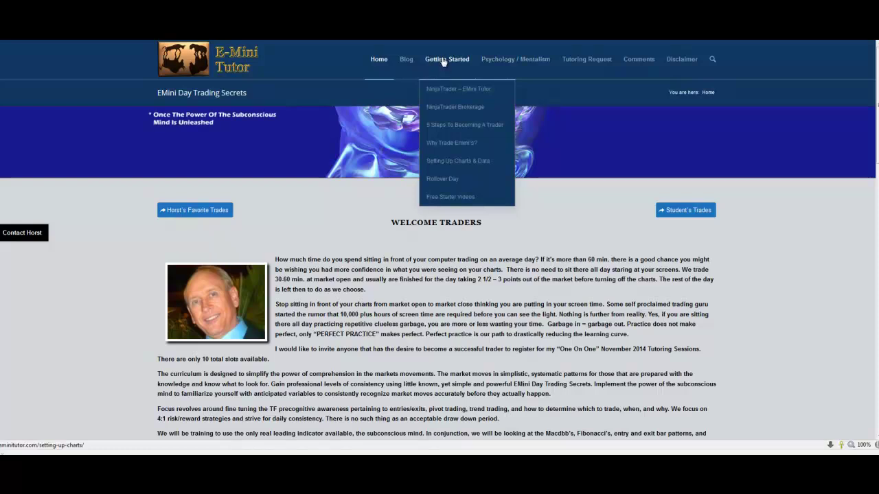
left_click(453, 109)
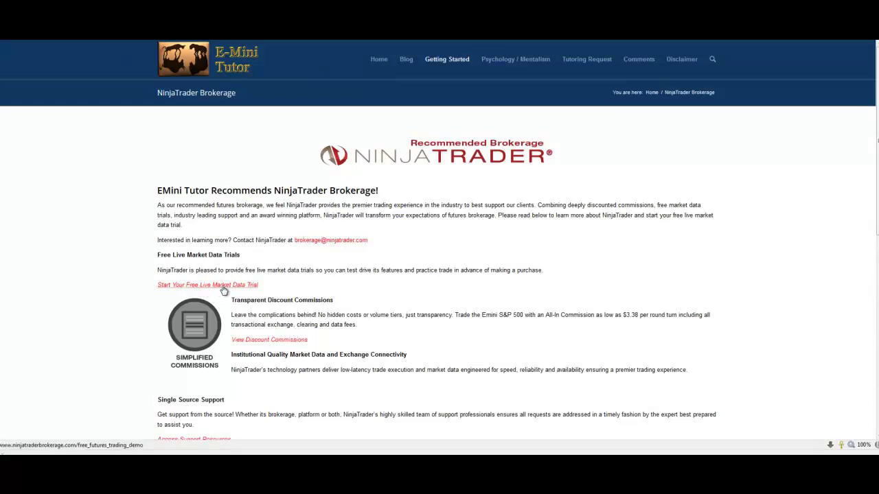
left_click(221, 288)
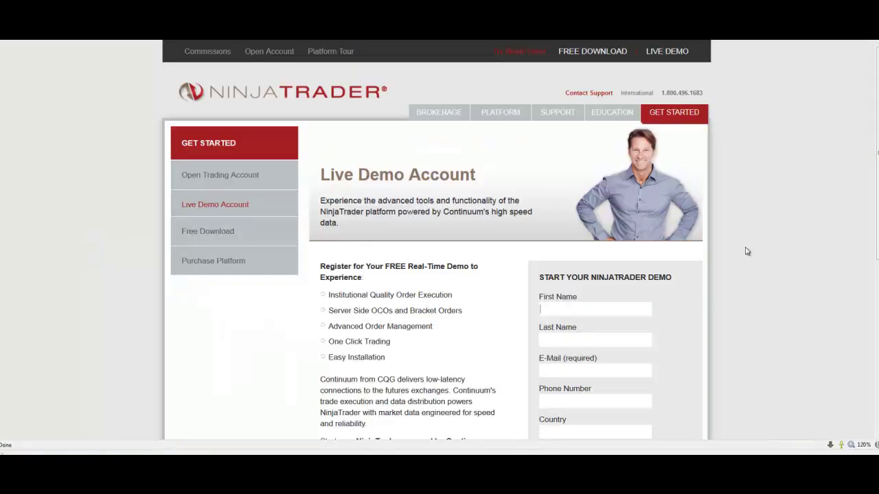
scroll(747, 249, "down", 2)
scroll(750, 245, "down", 2)
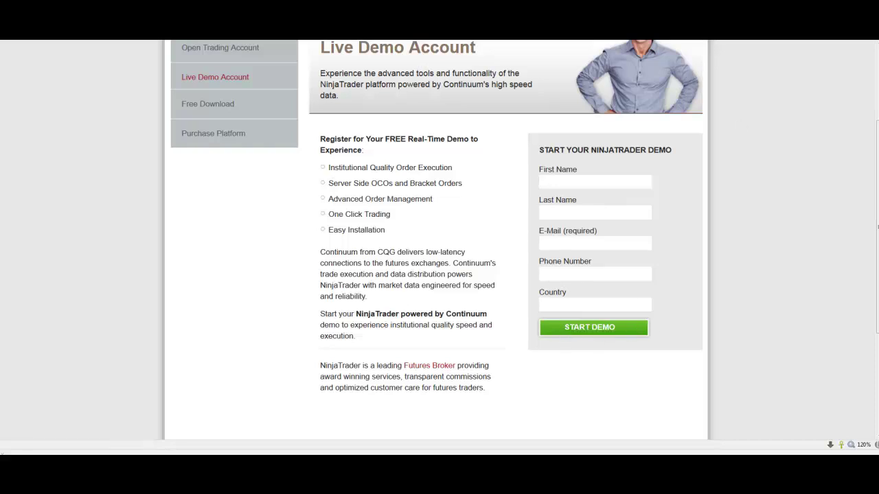
scroll(759, 299, "up", 2)
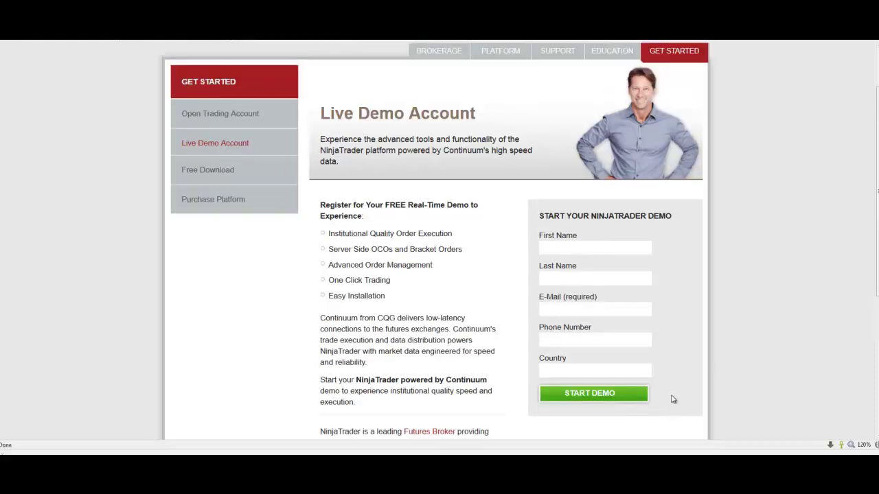
left_click(566, 307)
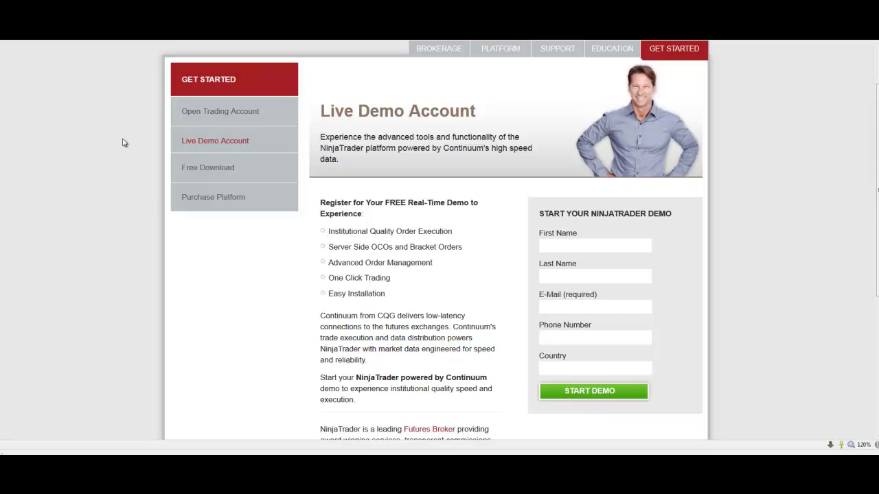
- Open the Free Download page, and copy the license key from the "NinjaTrader Powered by Continuum Futures DEMO" email in Roundcube
left_click(211, 170)
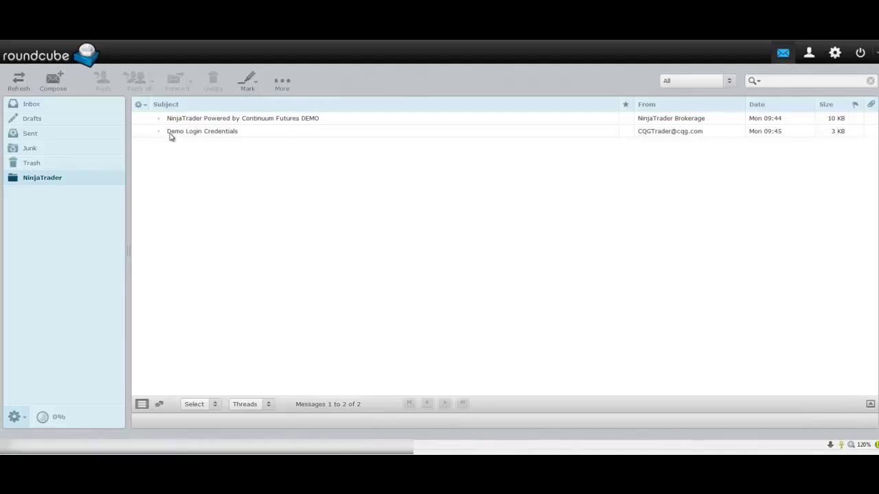
left_click(240, 119)
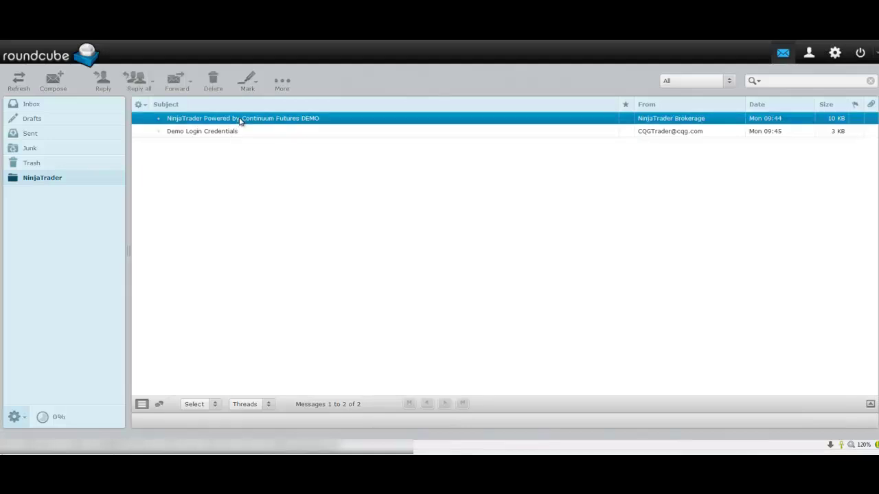
double_click(241, 119)
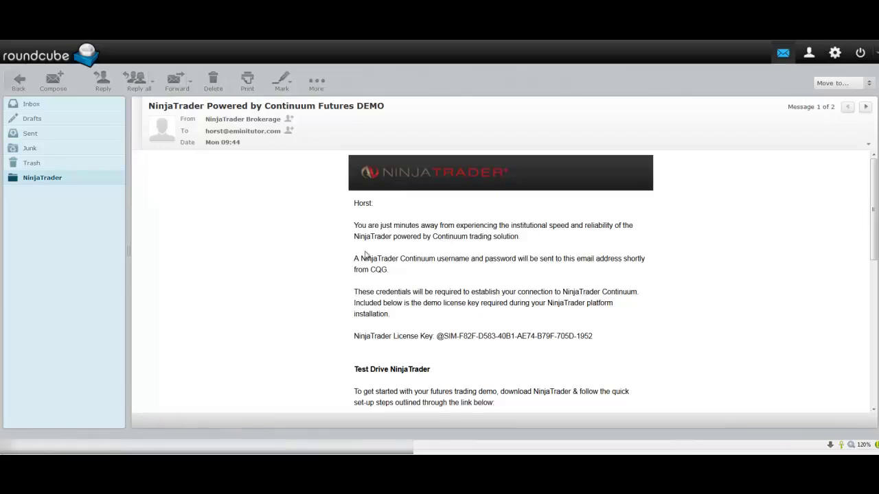
left_click_drag(595, 337, 439, 338)
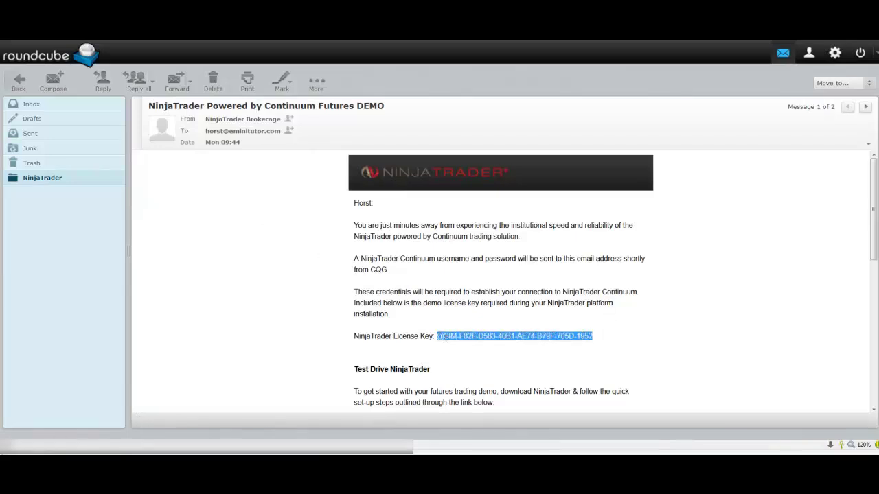
right_click(450, 337)
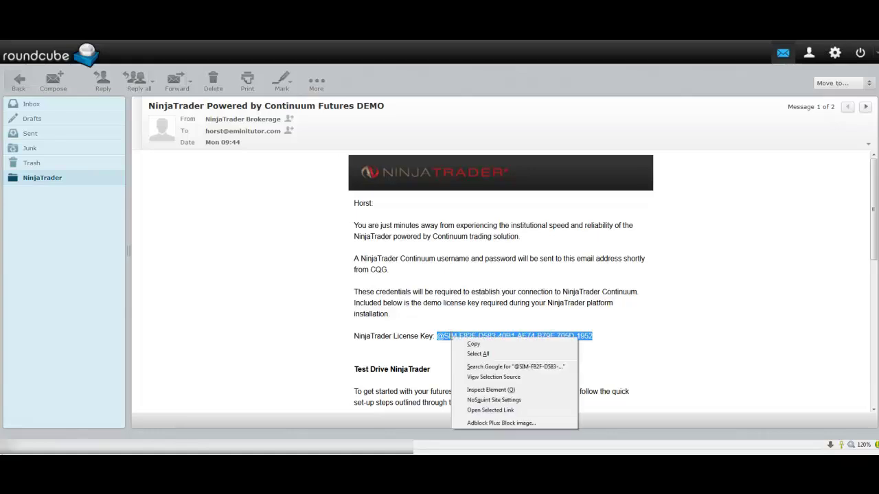
left_click(477, 345)
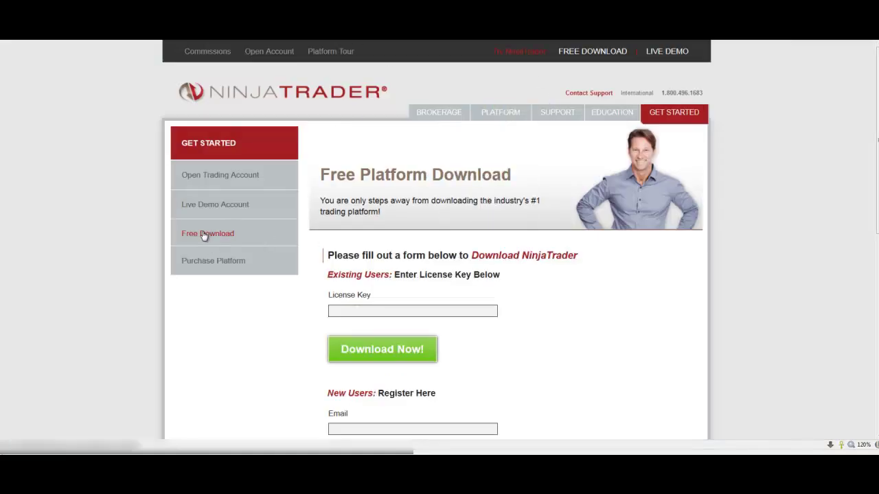
- Paste the license key into the Existing Users form on the Free Platform Download page and submit it
left_click(364, 310)
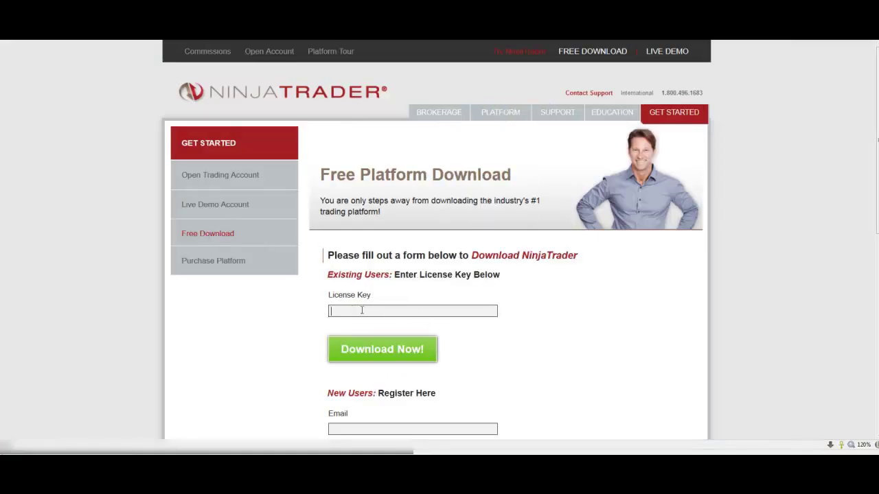
right_click(361, 310)
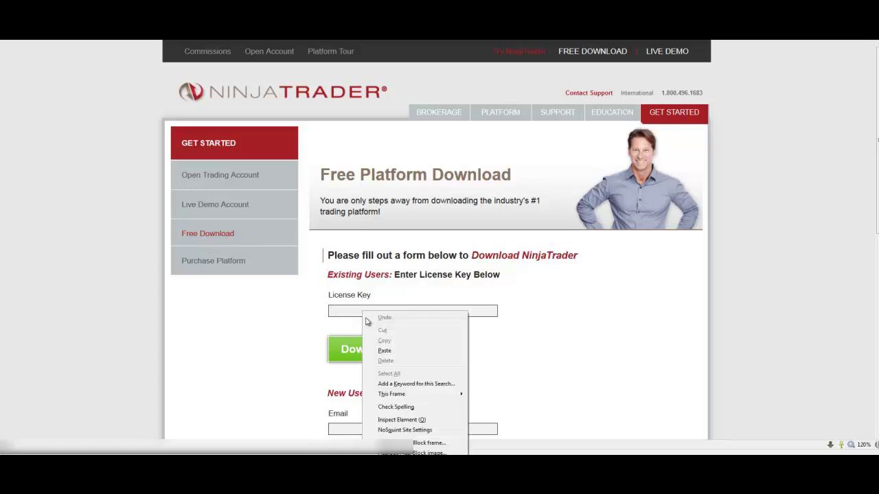
left_click(385, 351)
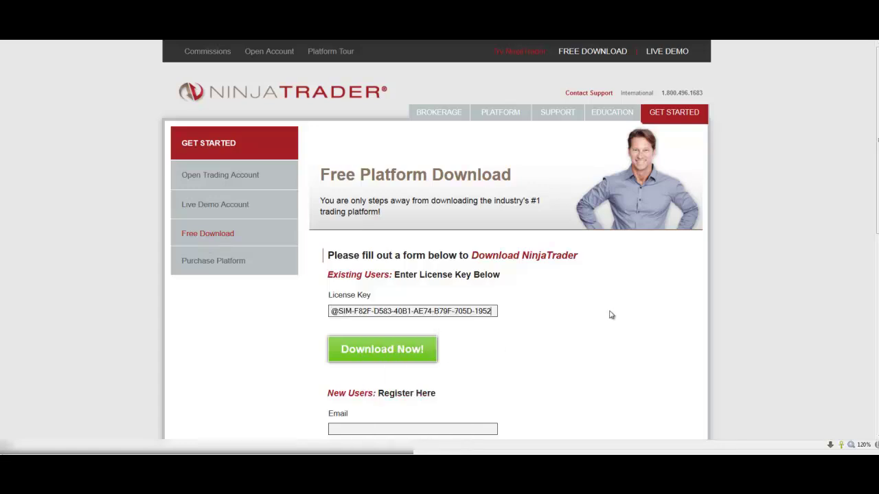
scroll(611, 314, "down", 3)
left_click(394, 222)
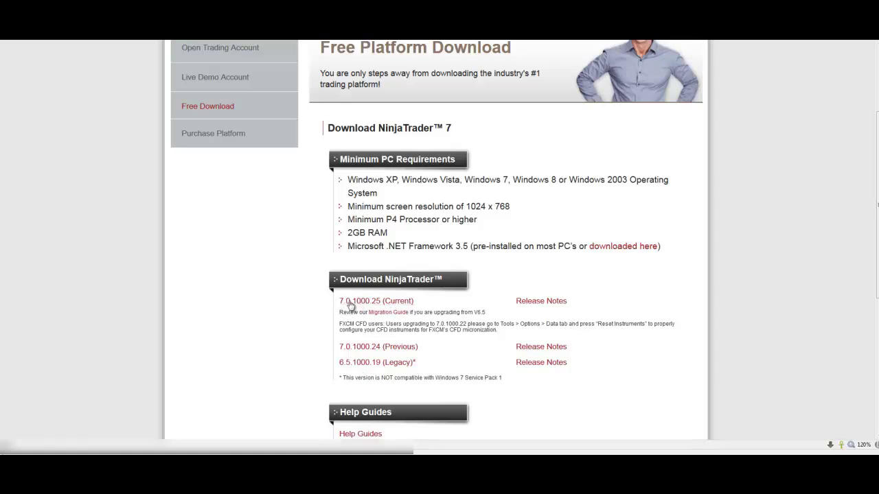
- Download the current NinjaTrader version 7.0.1000.25, save setup.exe, and check it in the browser's recent downloads
left_click(351, 306)
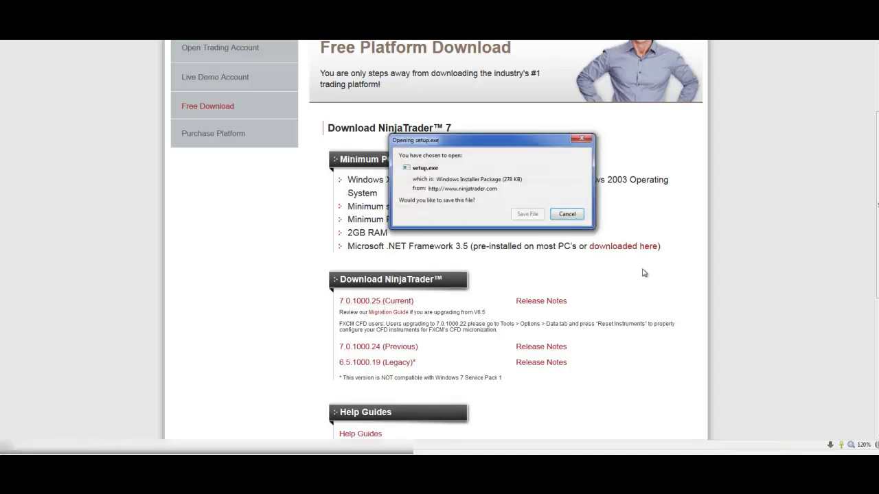
left_click(528, 214)
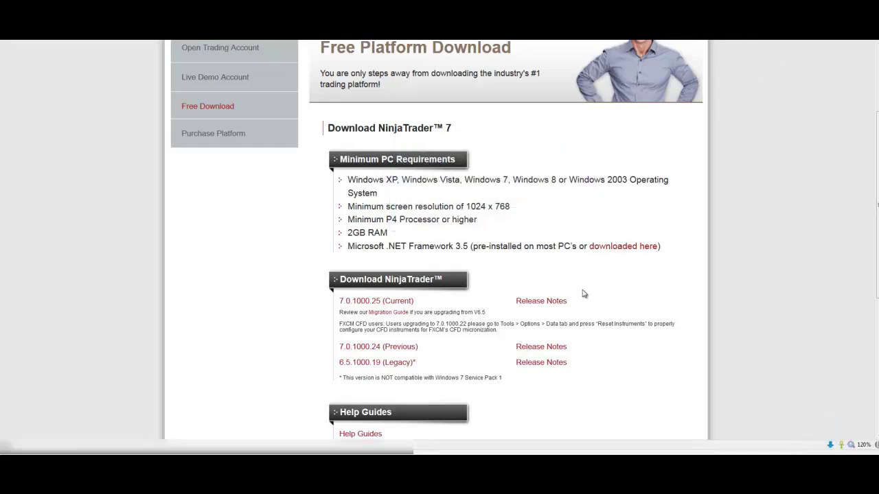
left_click(829, 446)
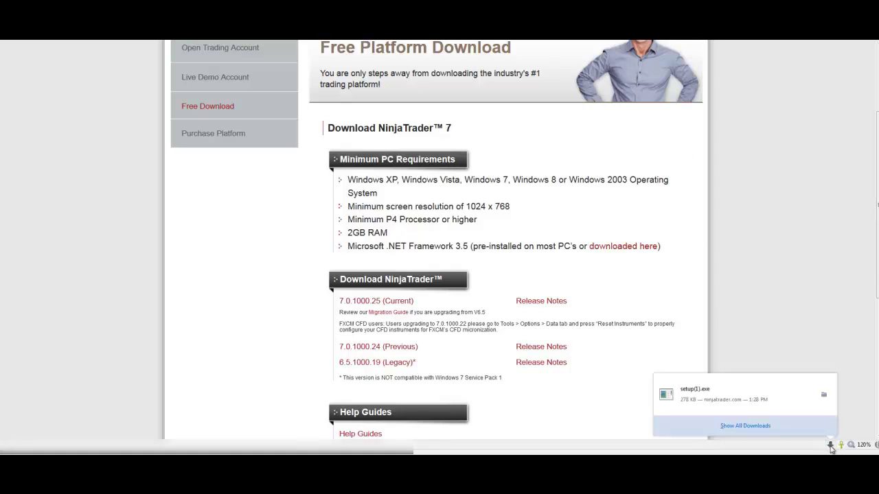
left_click(761, 333)
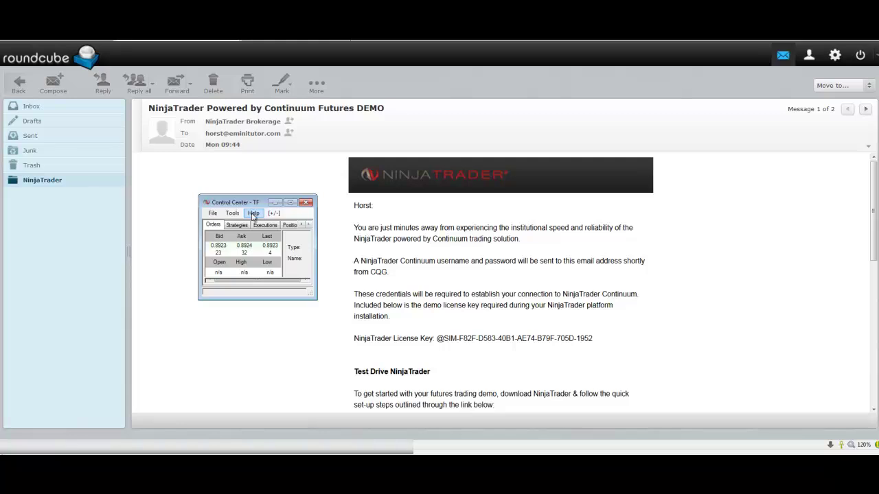
- In NinjaTrader's Control Center, paste the emailed license key as the platform's license key and confirm it
left_click(253, 214)
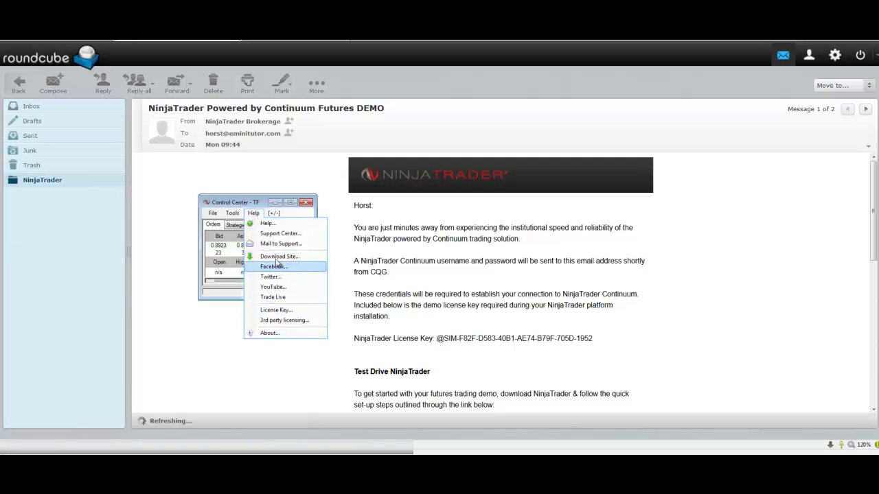
left_click(278, 309)
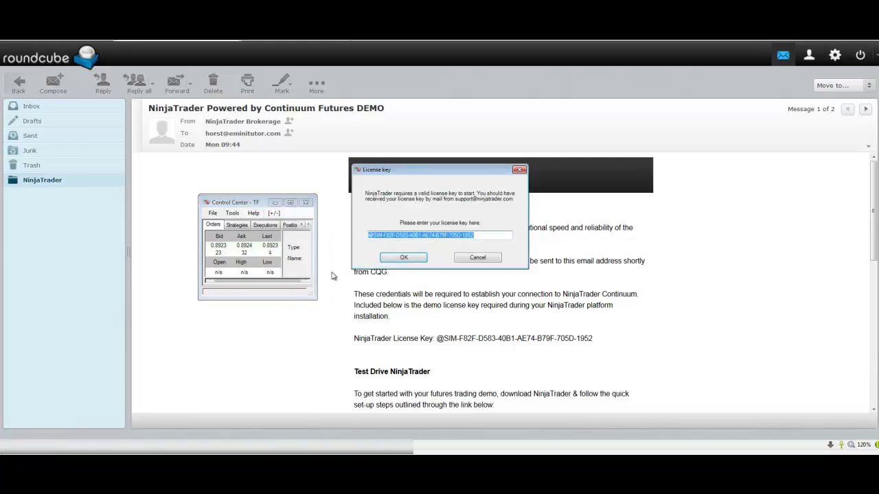
right_click(389, 234)
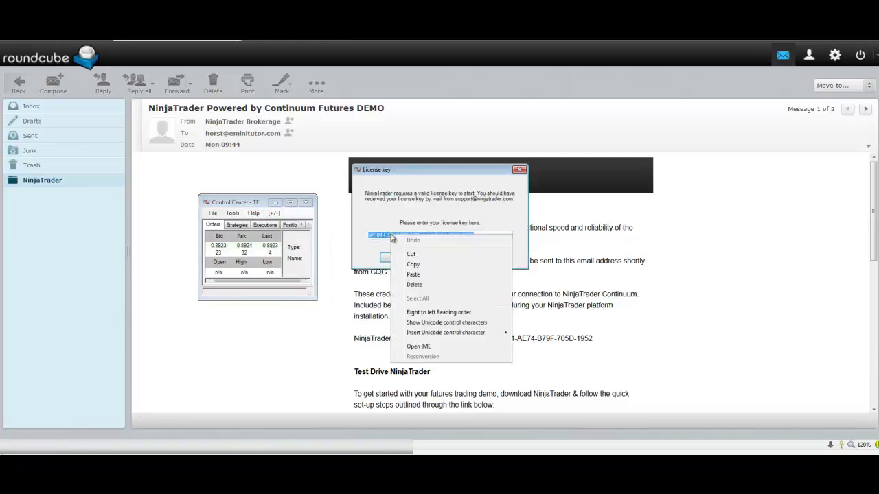
left_click(413, 274)
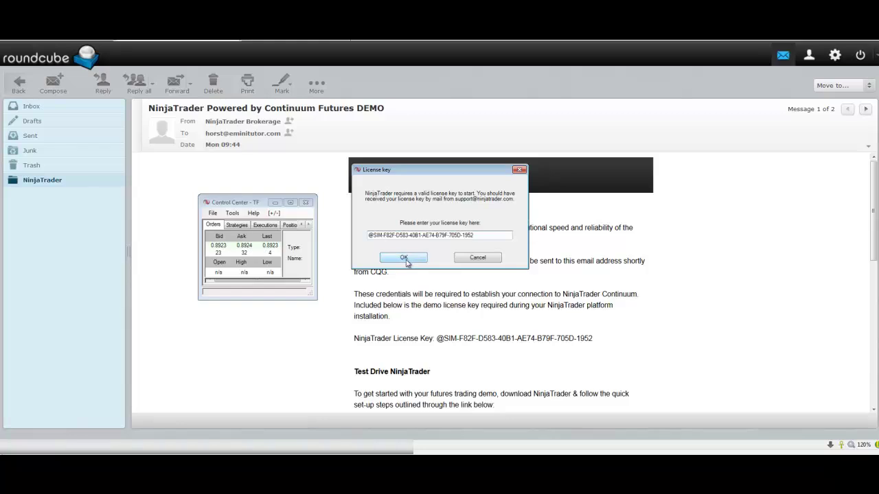
left_click(404, 258)
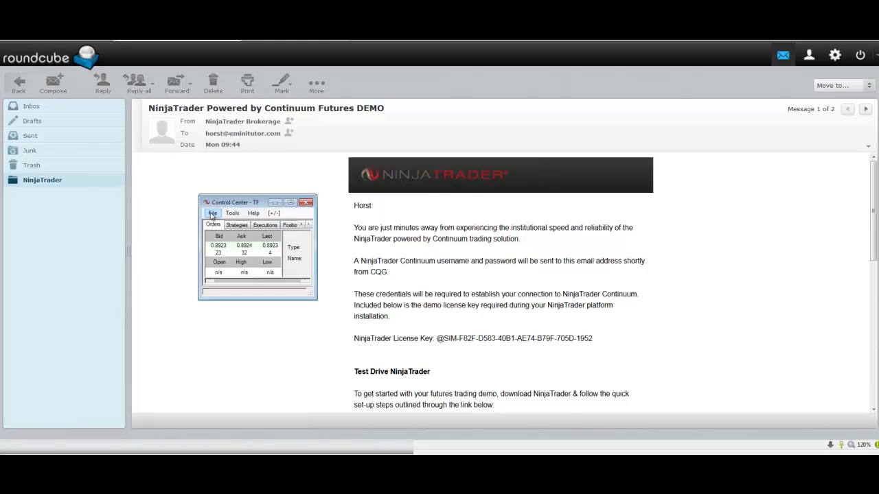
- Add an account connection named NT with Continuum as provider, and proceed to its account information page
left_click(232, 213)
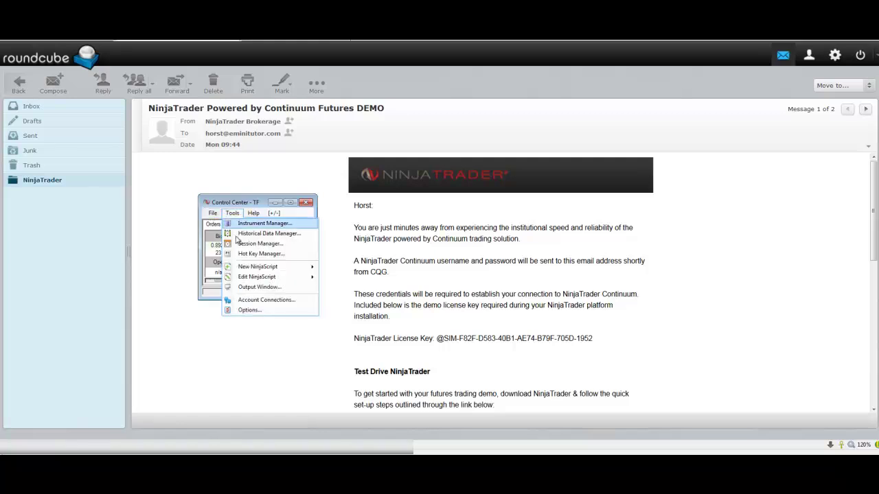
left_click(243, 303)
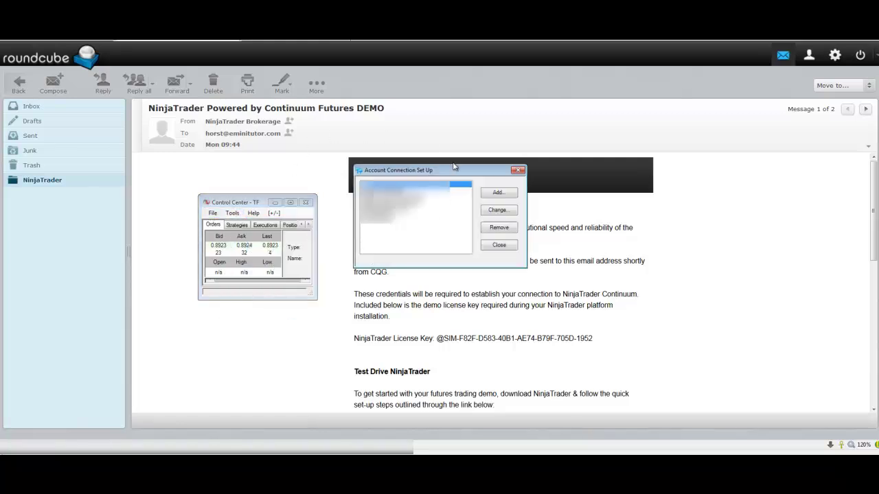
left_click(499, 195)
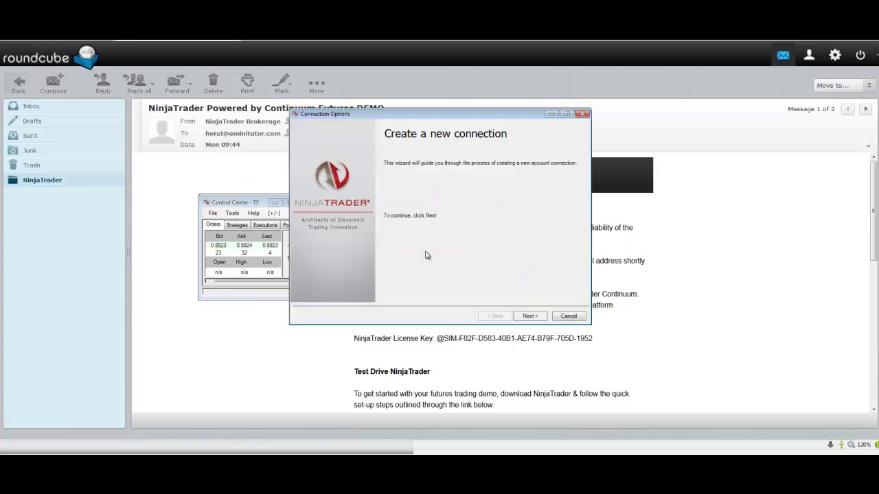
left_click(530, 317)
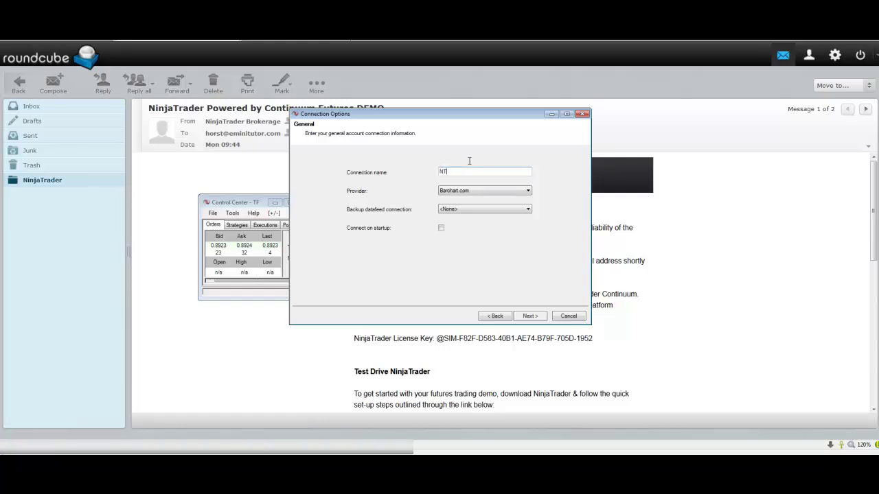
left_click(481, 192)
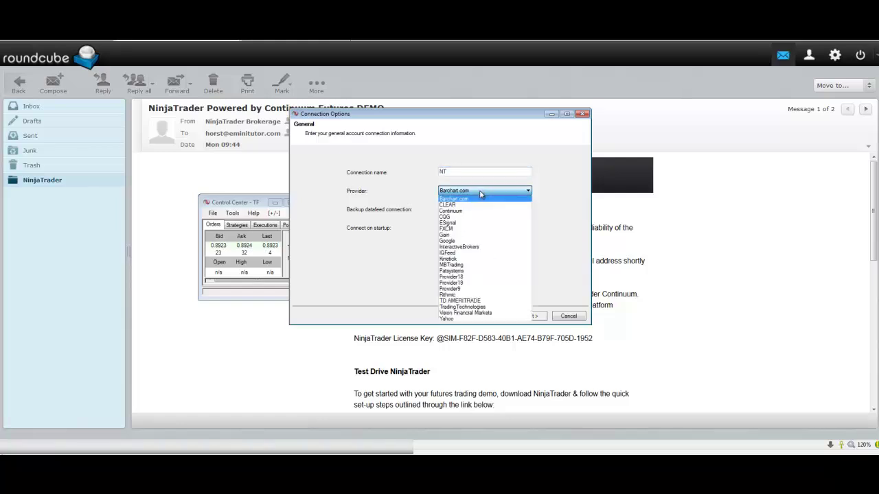
left_click(463, 213)
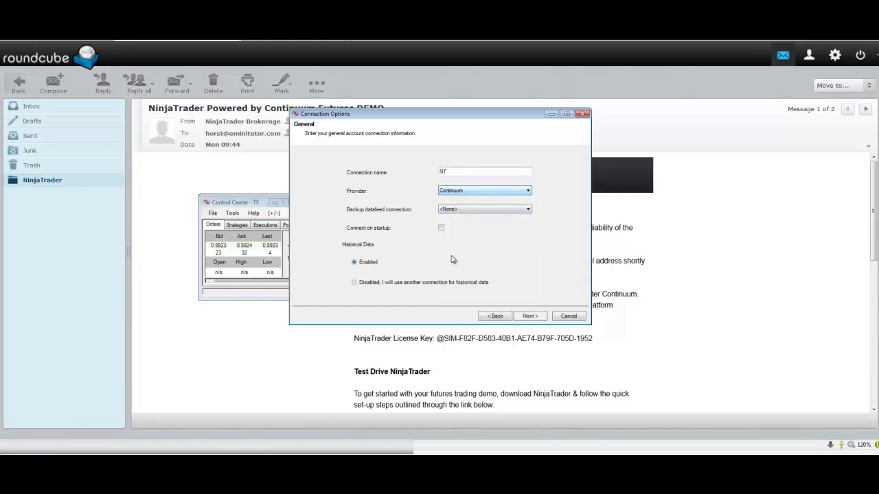
left_click(528, 316)
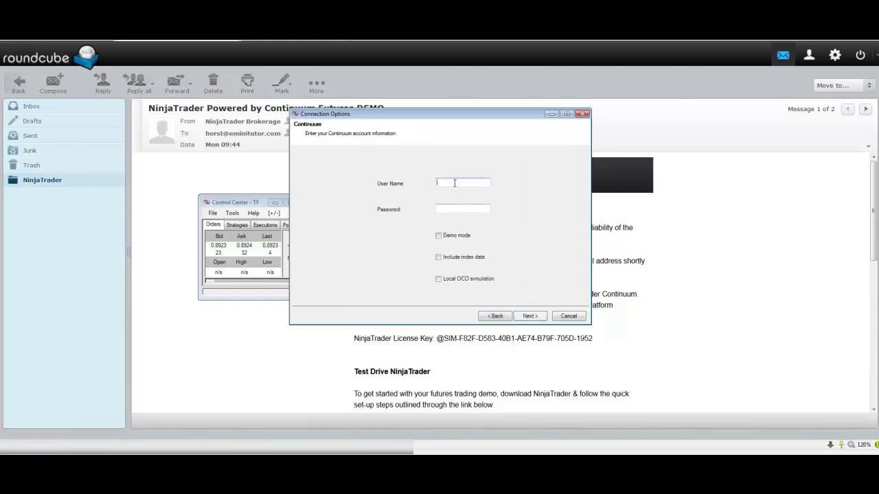
- Move the connection wizard aside and open the "Demo Login Credentials" email in Roundcube's NinjaTrader folder
left_click_drag(450, 114, 634, 208)
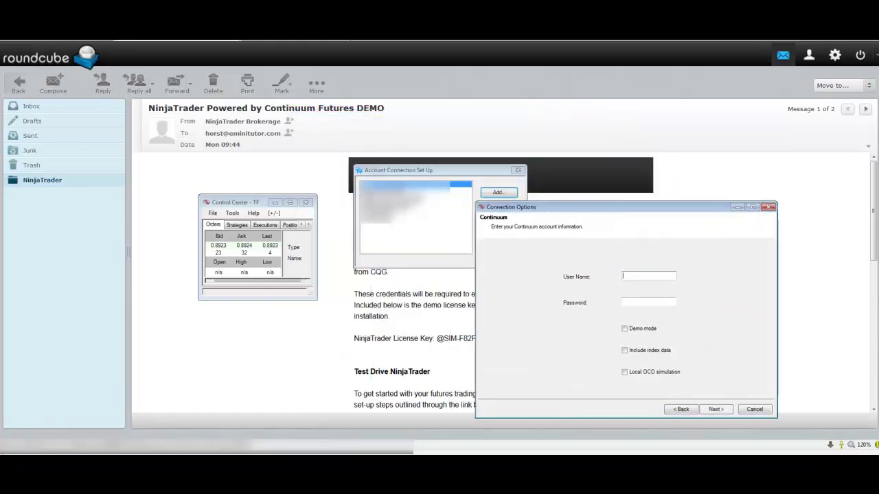
left_click(39, 182)
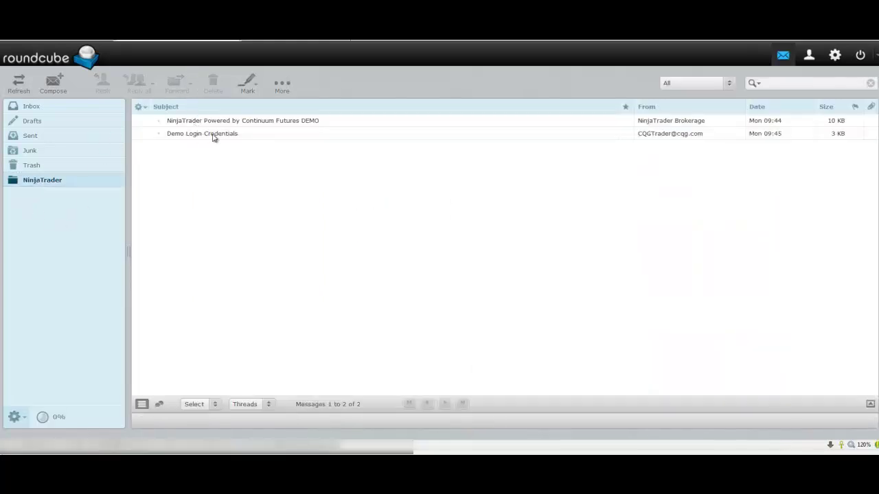
double_click(216, 134)
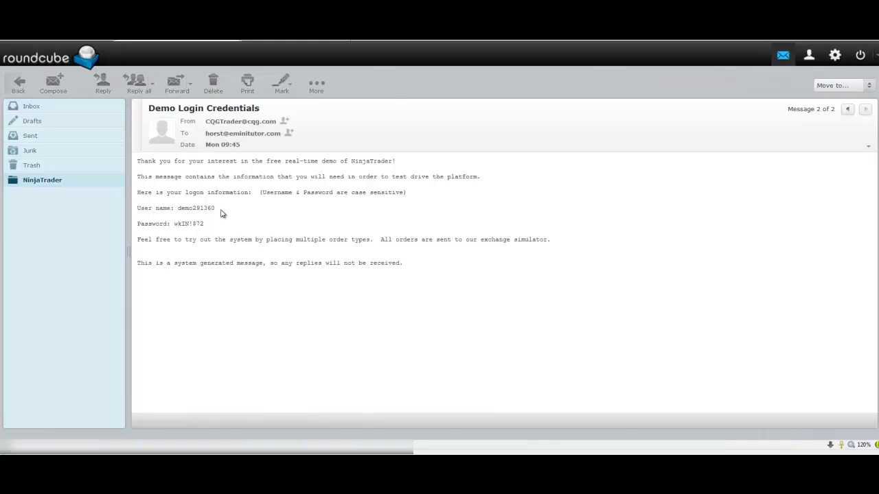
- Copy the user name from the "Demo Login Credentials" email into the Continuum account's User Name field
left_click_drag(219, 212, 178, 211)
right_click(187, 209)
left_click(214, 215)
key("alt+Tab")
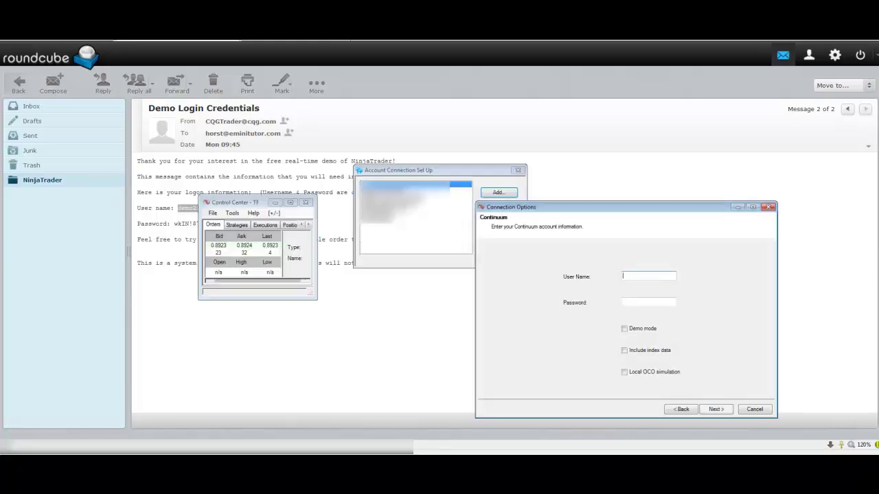
right_click(637, 278)
left_click(661, 317)
- Copy the password from the credentials email and paste it into the Continuum account's Password field
left_click(179, 318)
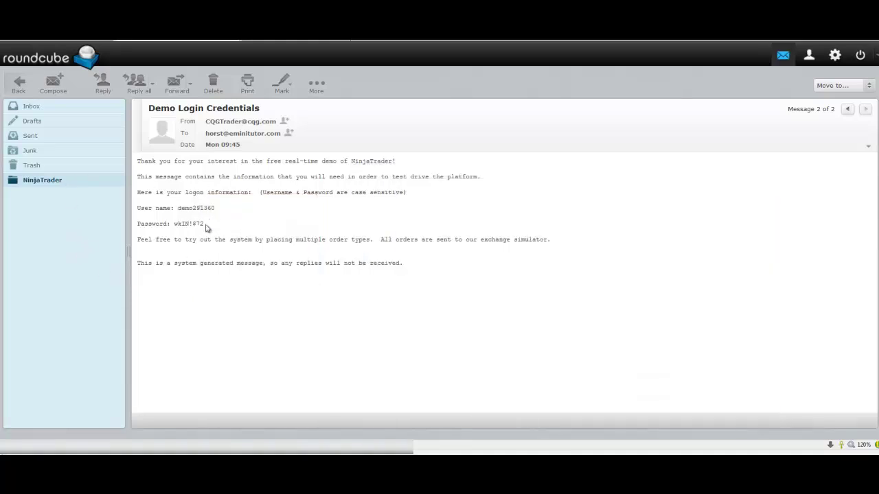
left_click_drag(207, 228, 180, 227)
right_click(175, 226)
left_click(204, 237)
key("alt+Tab")
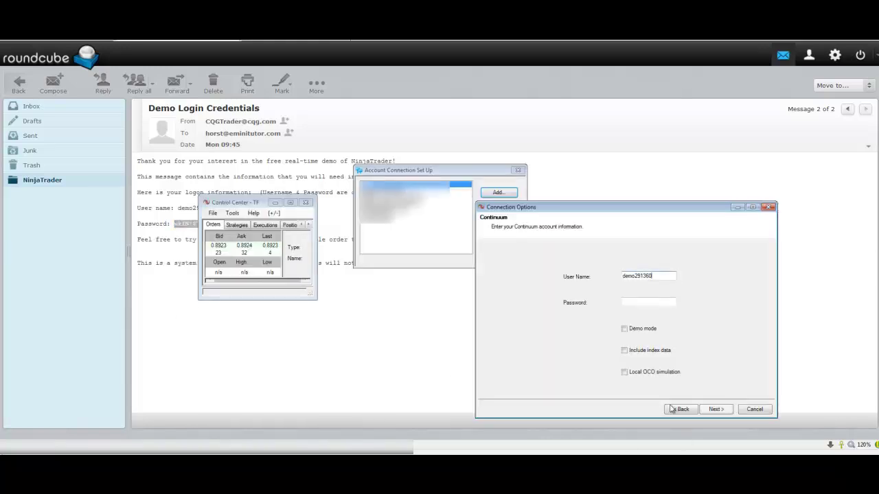
right_click(659, 301)
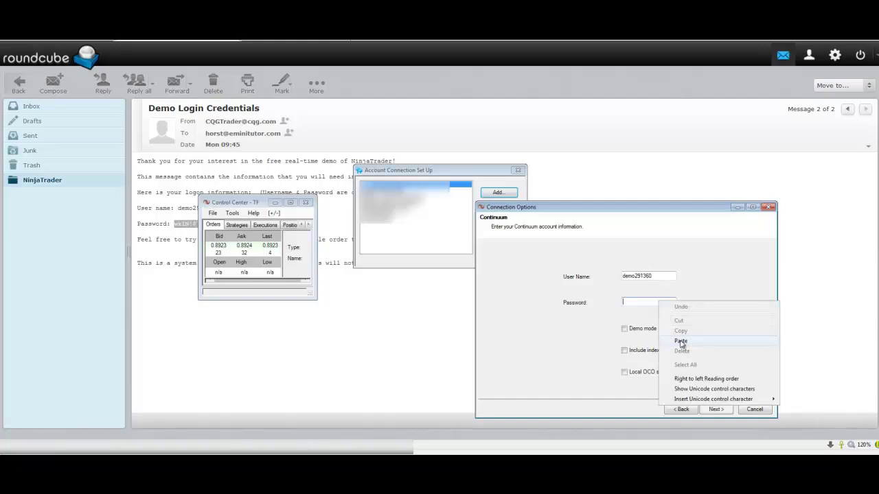
left_click(683, 343)
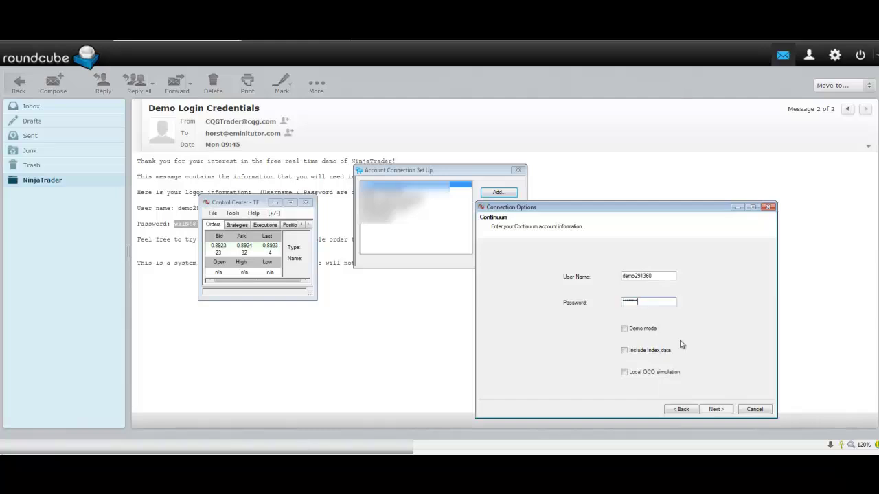
- Enable Demo mode for the NT connection, finish the wizard, accept the OCO disclaimer, and close the account connection setup
left_click(625, 329)
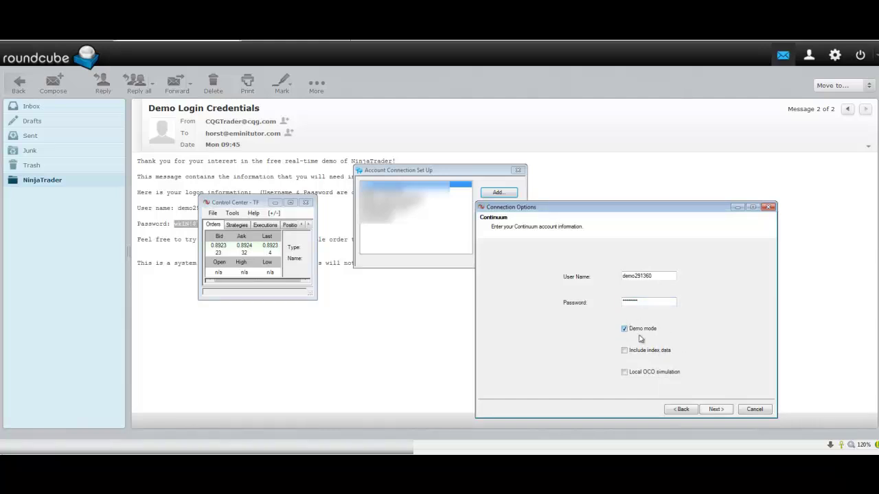
left_click(716, 410)
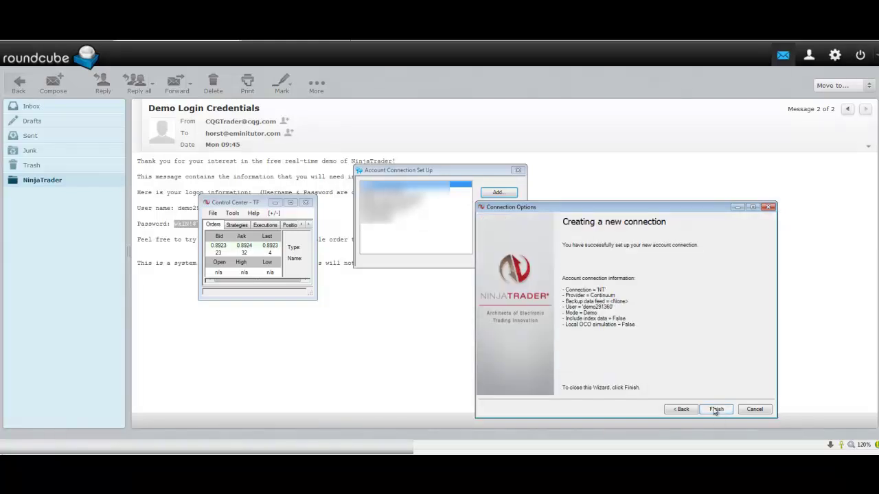
left_click(716, 410)
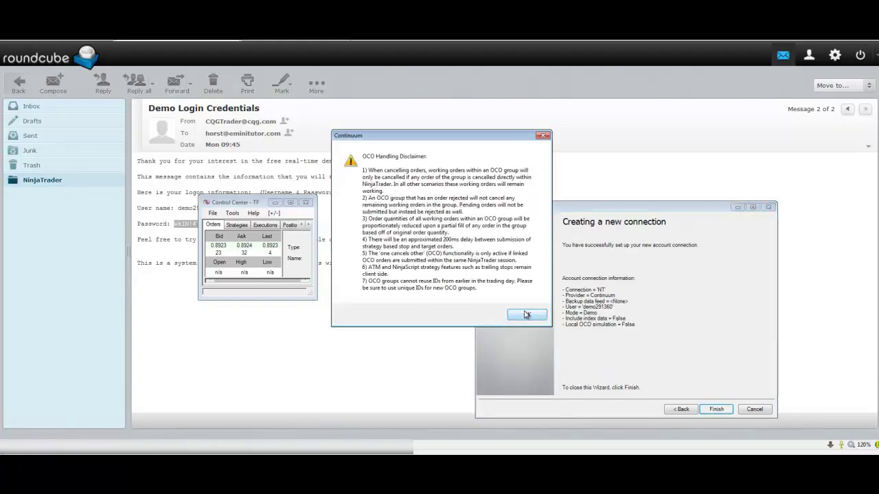
left_click(525, 315)
left_click(496, 245)
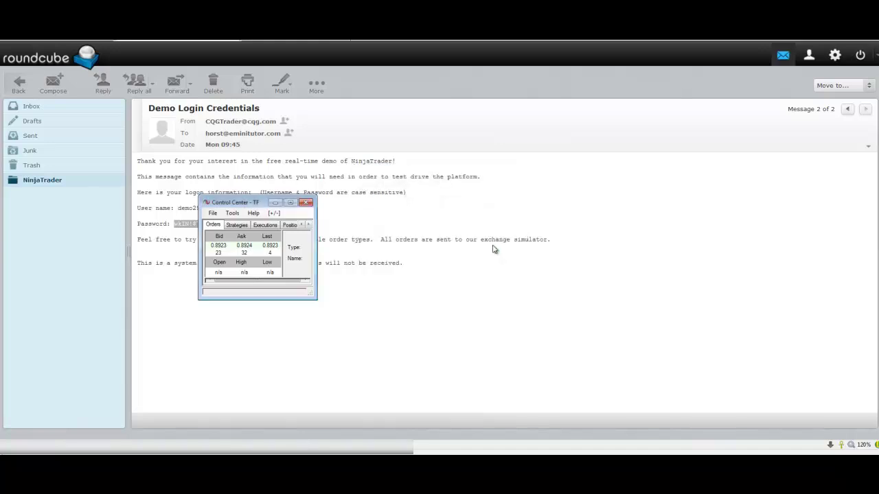
- Connect NinjaTrader to the NT account connection from the Control Center
left_click(213, 214)
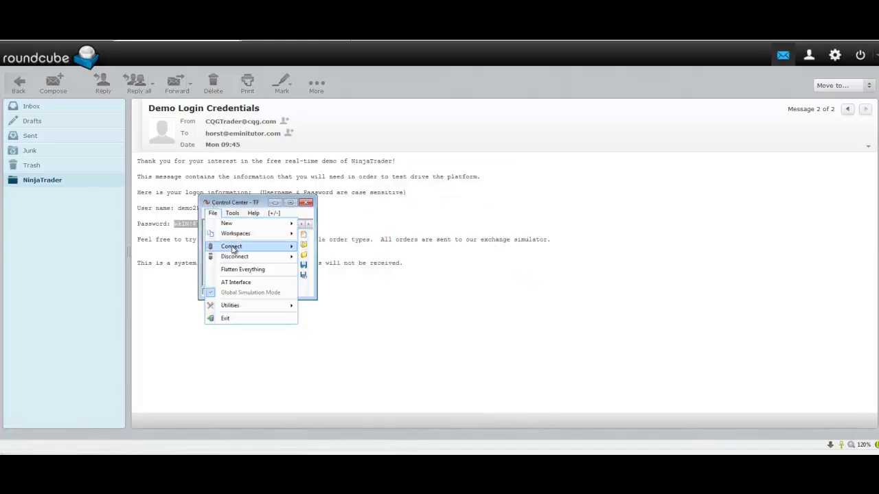
mouse_move(233, 250)
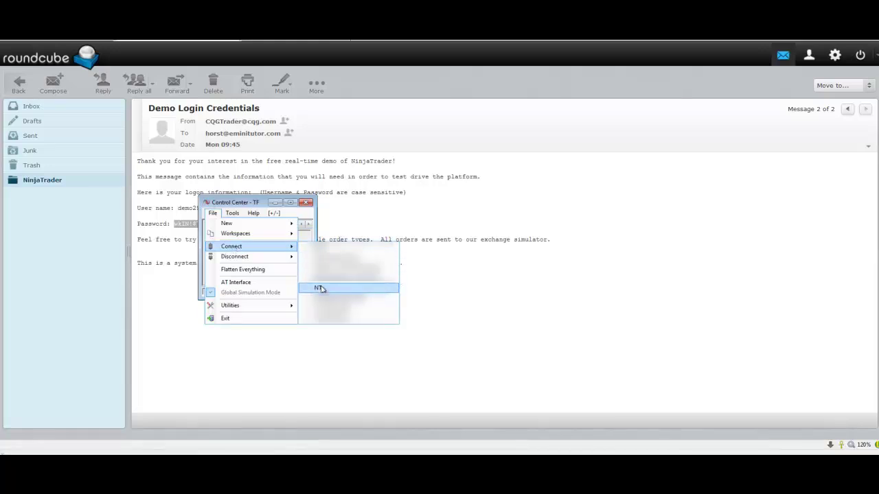
left_click(319, 288)
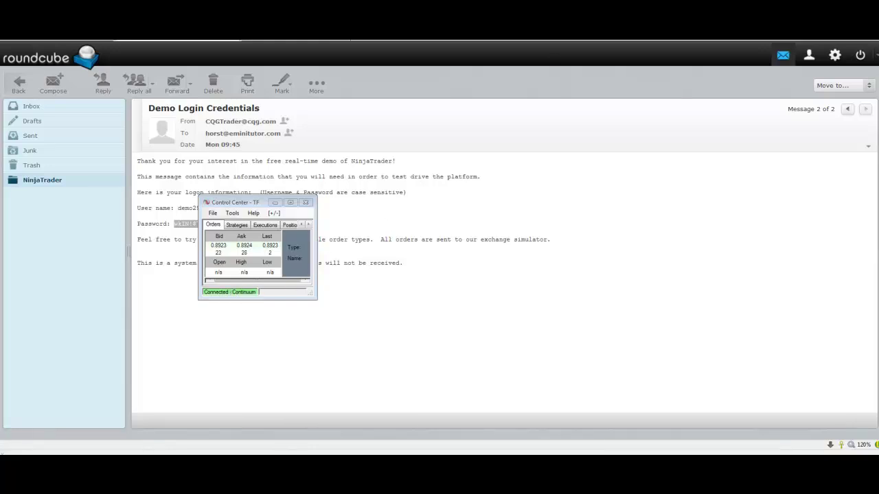
- Open the Instrument Manager, search the master instruments for the name TF, and select the Mini Russel 2000 future
left_click(233, 217)
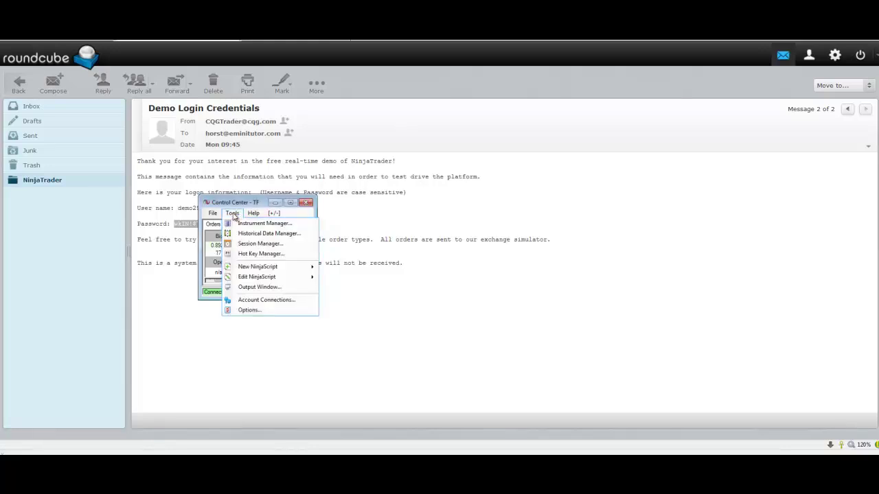
left_click(233, 215)
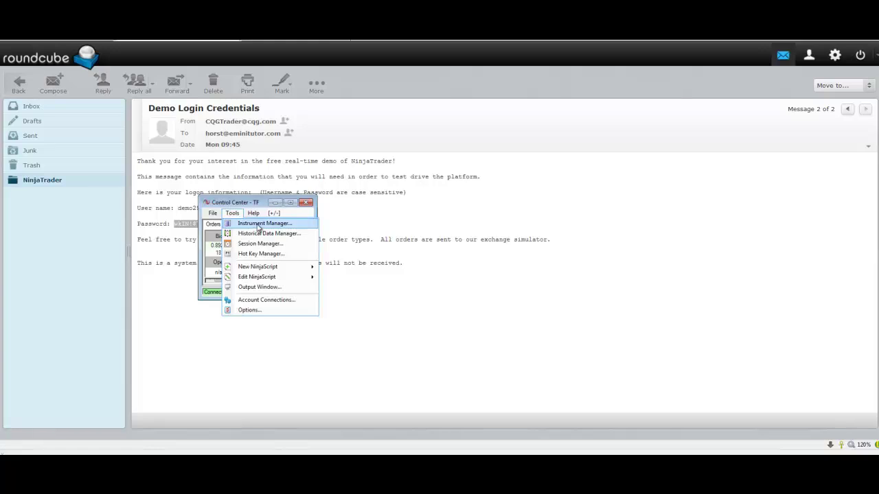
left_click(259, 227)
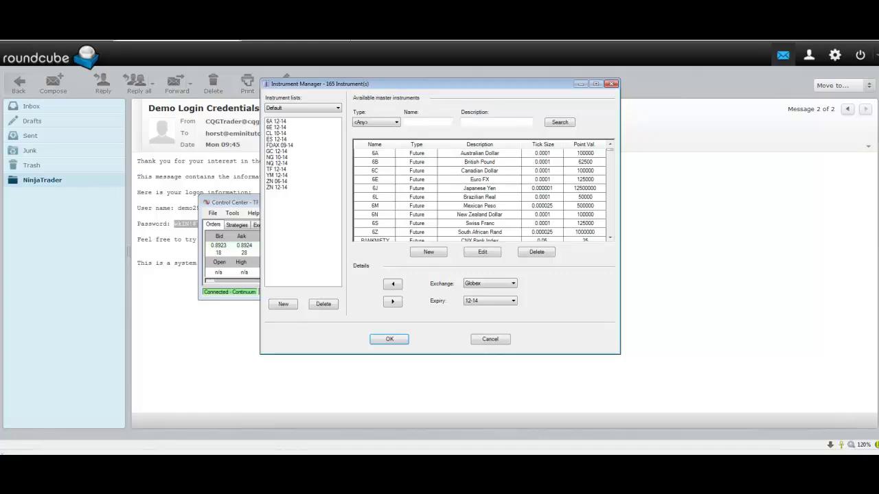
left_click(416, 122)
left_click(558, 123)
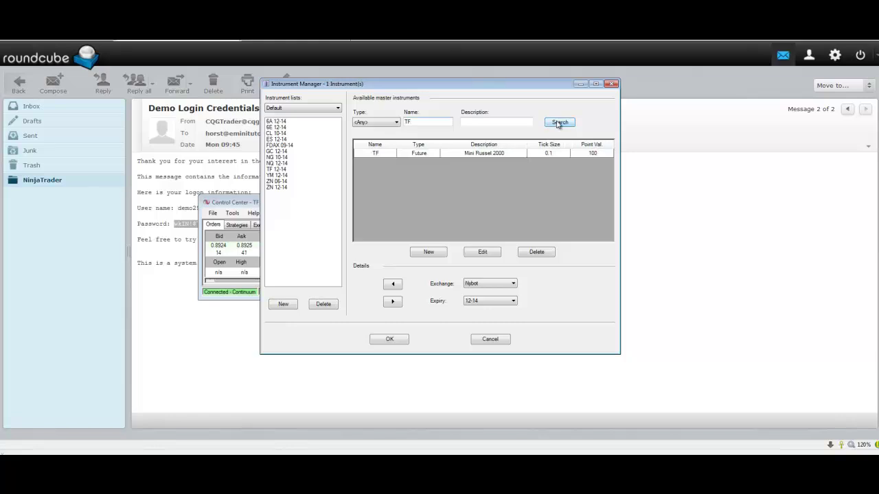
left_click(399, 155)
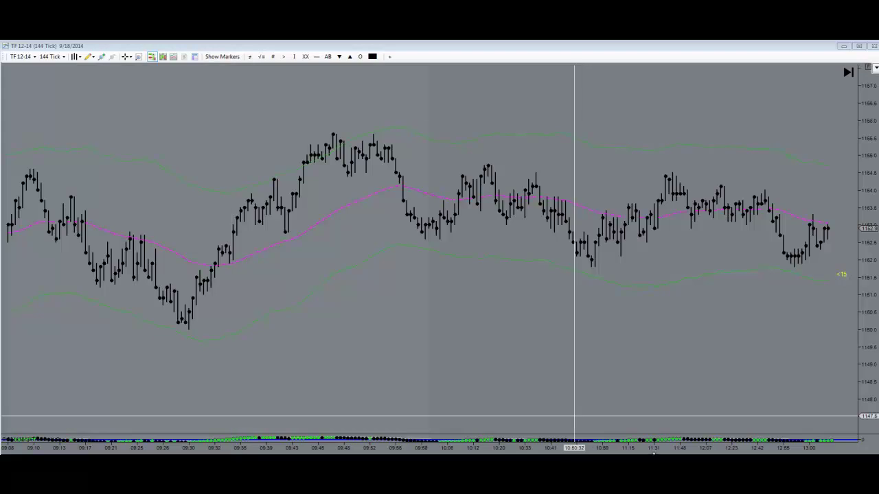
- Bring the Control Center over the TF chart and review its workspace options and saved workspaces without choosing any
key("alt+Tab")
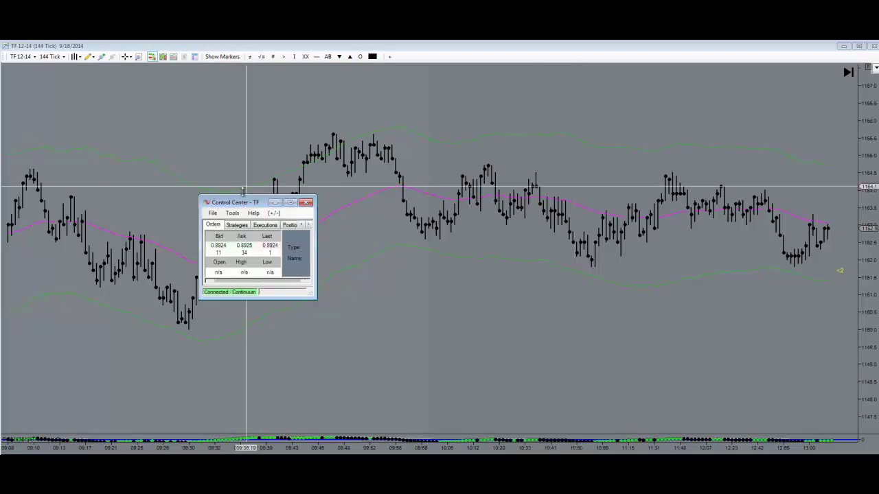
left_click(213, 214)
mouse_move(232, 237)
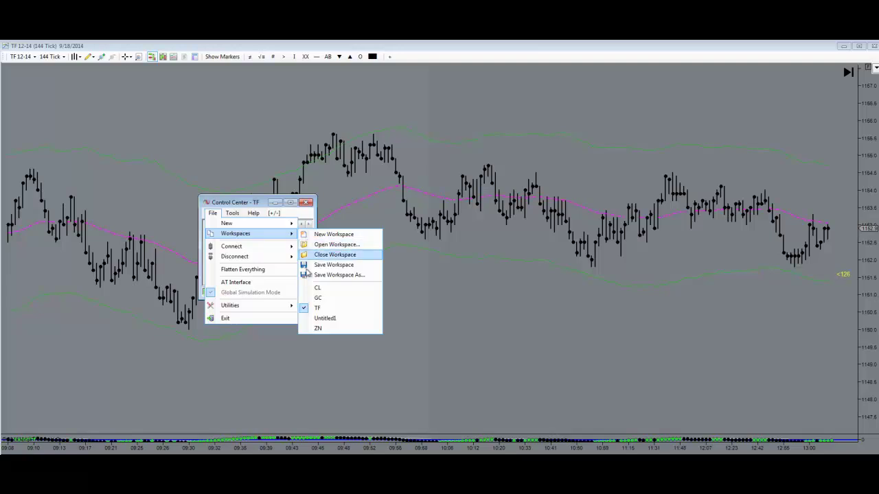
left_click(118, 332)
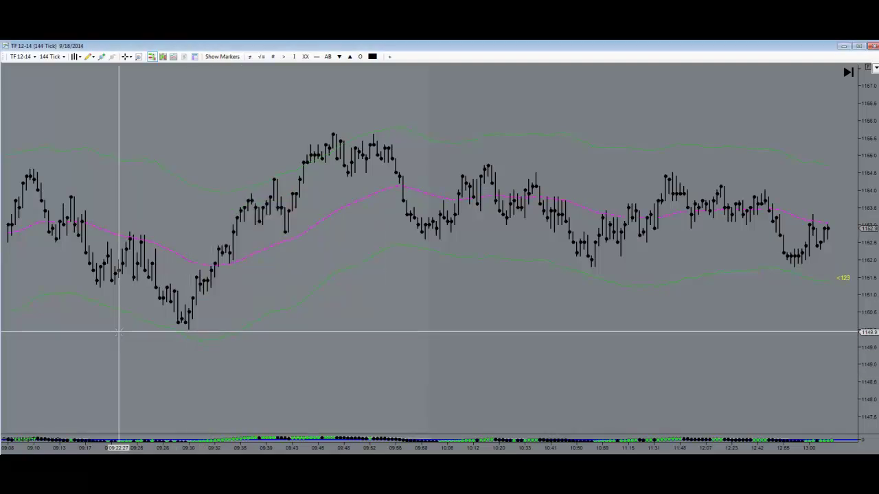
- Choose TF 12-14 Nybot as the instrument of the 144 Tick chart
left_click(27, 61)
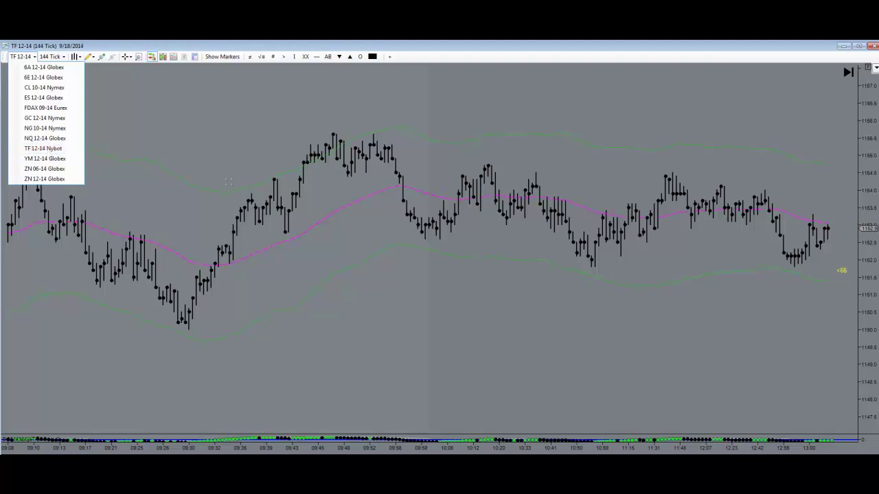
left_click(48, 150)
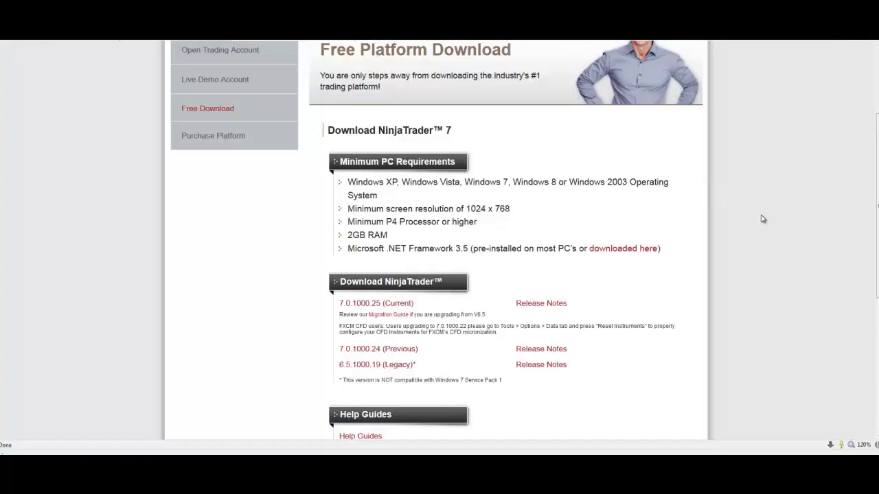
- On the NinjaTrader website, go to Platform Support's Get Trained page and open the NinjaTrader Version 7 video library
scroll(762, 219, "up", 3)
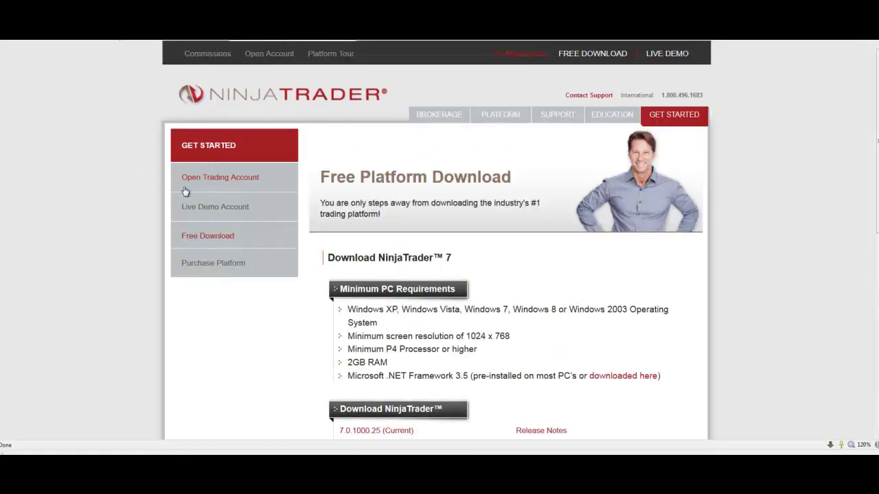
mouse_move(713, 99)
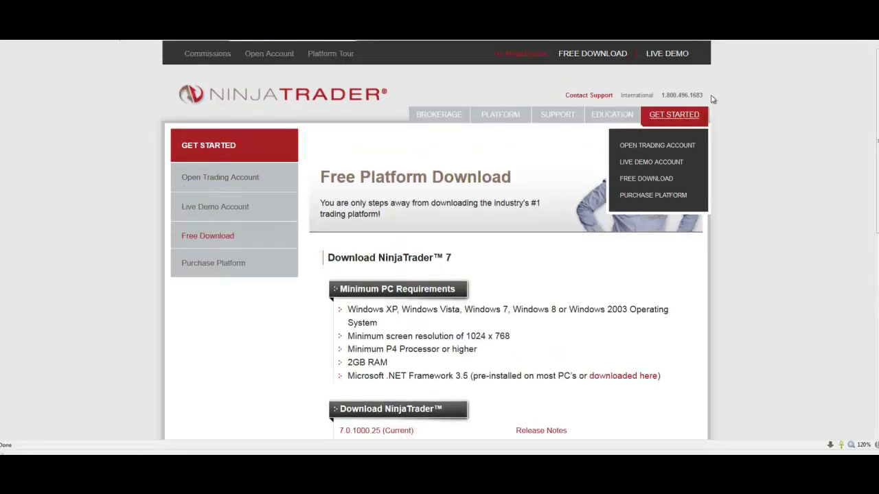
mouse_move(556, 115)
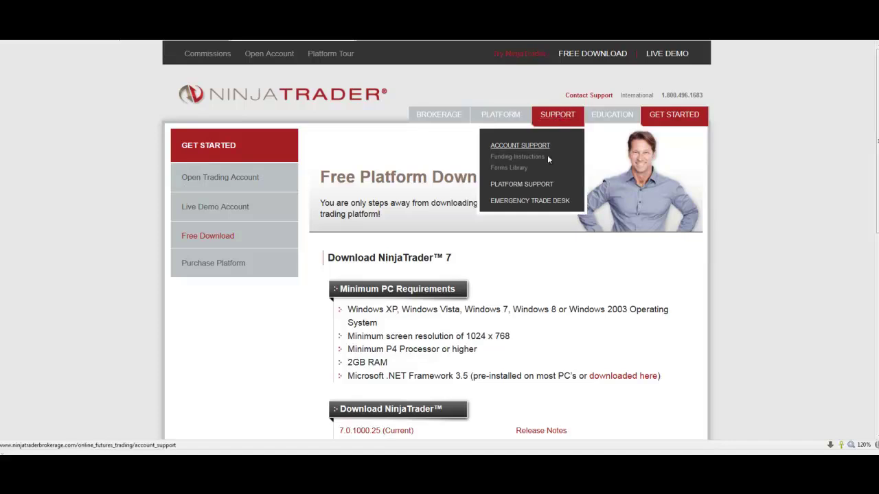
left_click(534, 187)
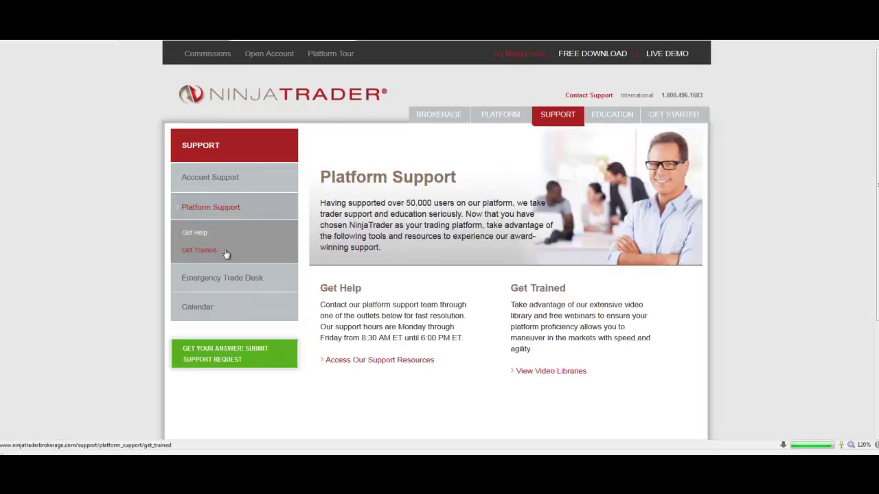
left_click(199, 252)
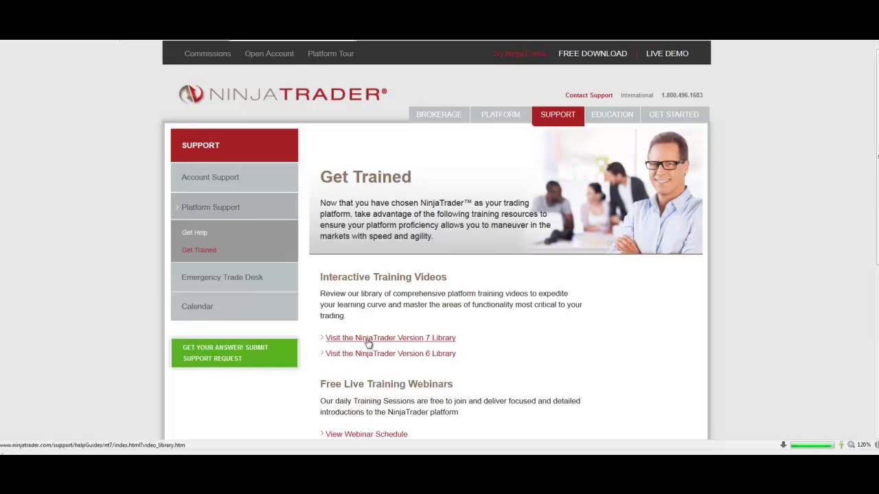
left_click(412, 341)
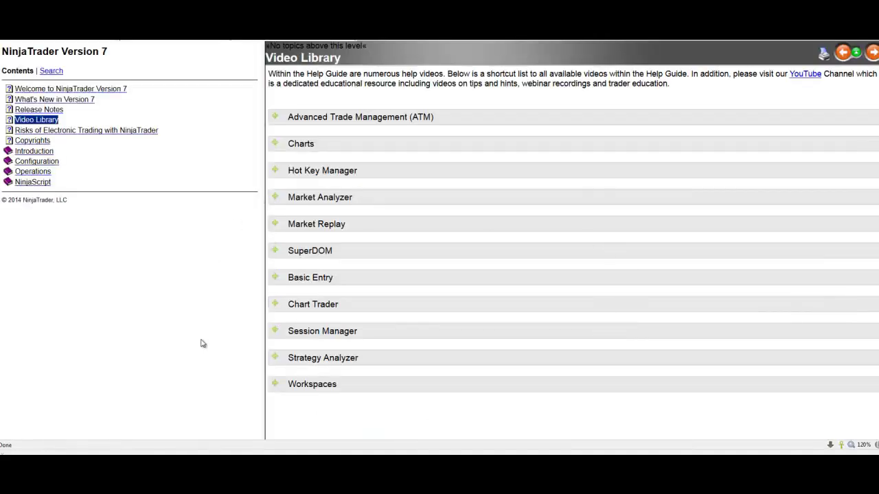
- Expand the Advanced Trade Management (ATM), Charts and SuperDOM sections of the Video Library and browse their training videos
left_click(276, 118)
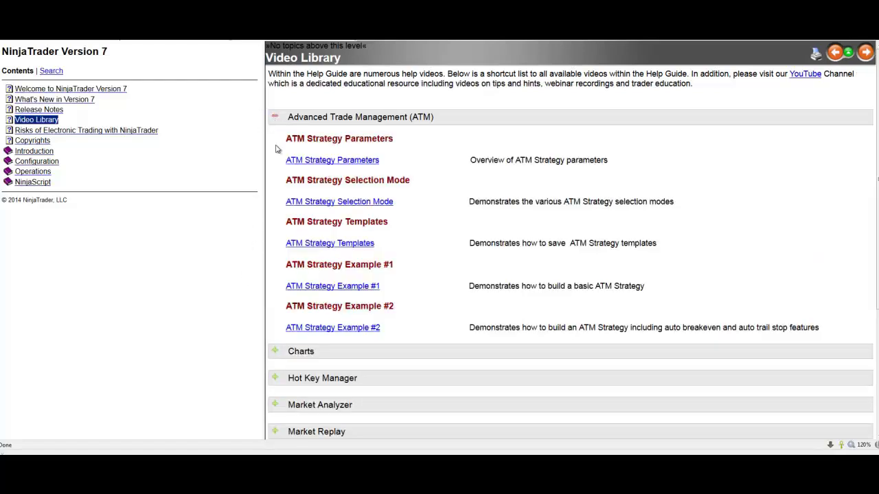
left_click(275, 352)
scroll(278, 368, "down", 3)
scroll(276, 368, "down", 3)
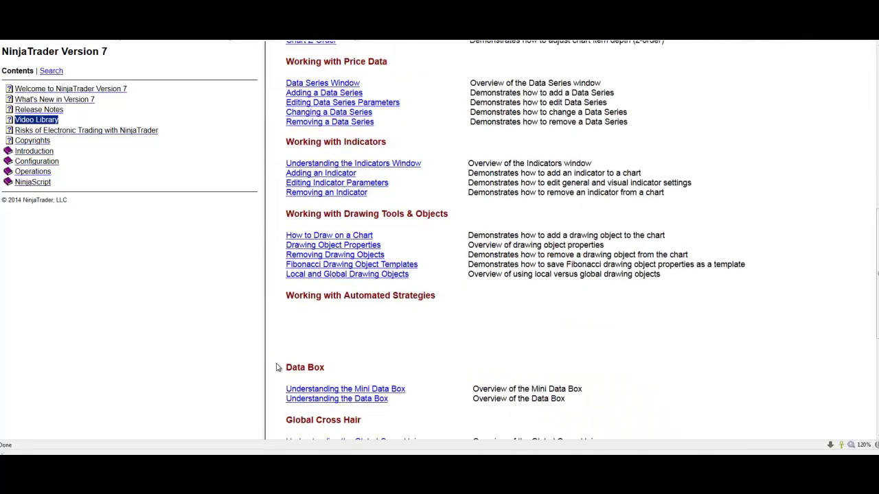
scroll(272, 288, "down", 5)
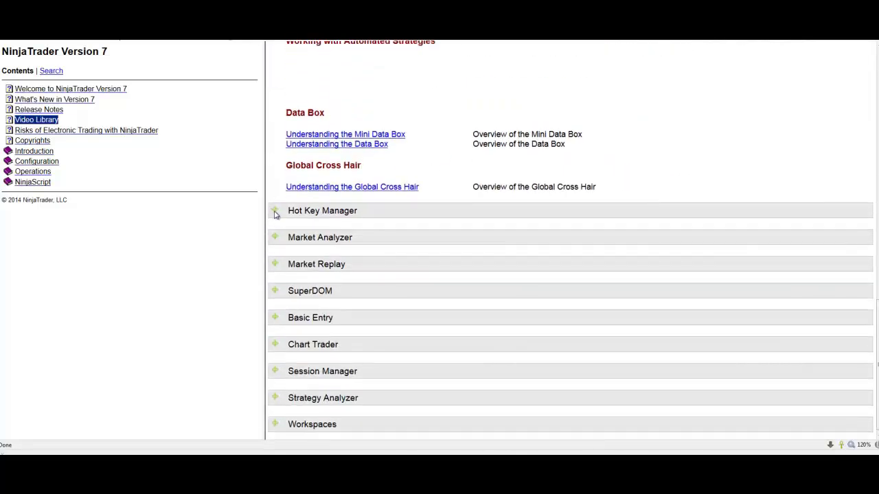
left_click(274, 291)
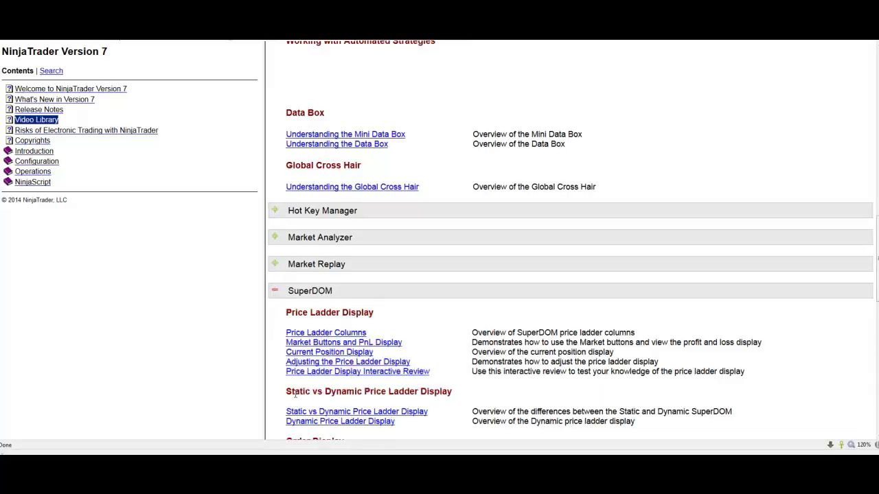
scroll(274, 292, "down", 5)
scroll(310, 333, "down", 2)
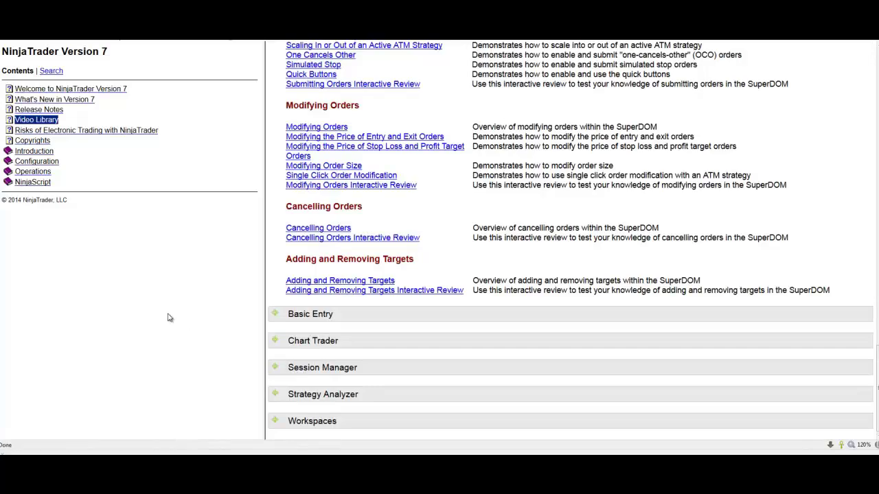
- Collapse the Advanced Trade Management (ATM), Charts and SuperDOM sections of the Video Library
scroll(405, 236, "up", 20)
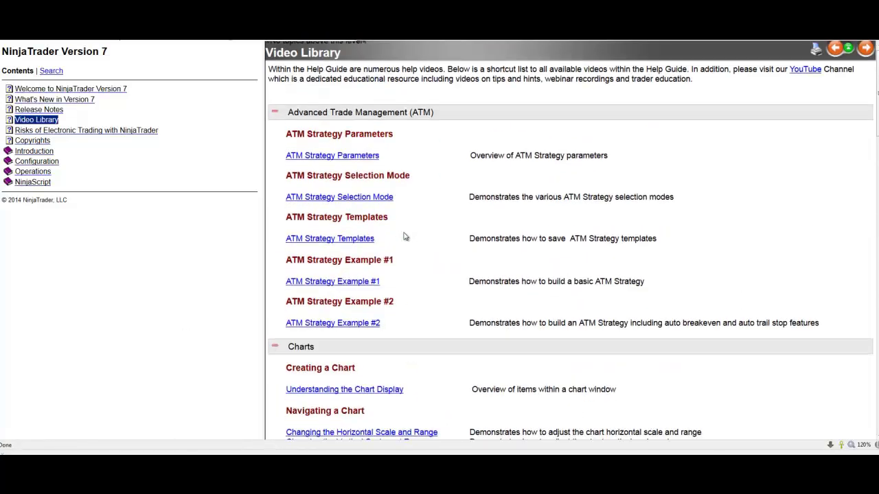
left_click(275, 116)
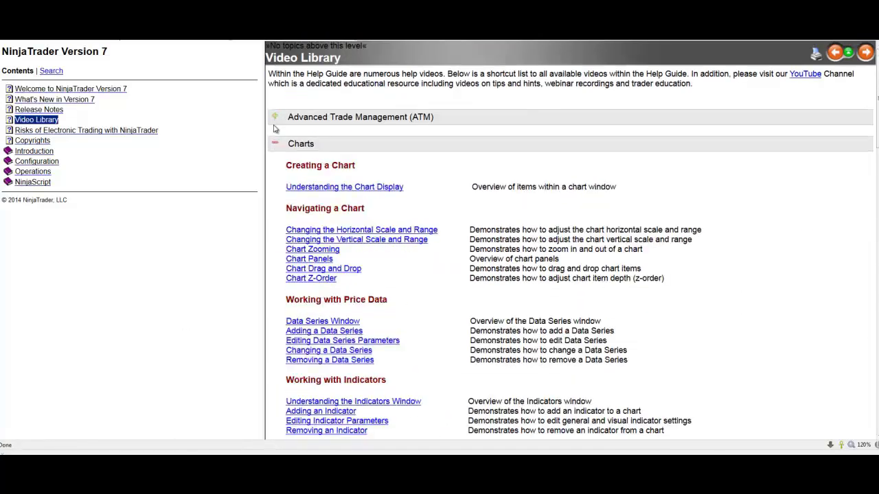
left_click(275, 144)
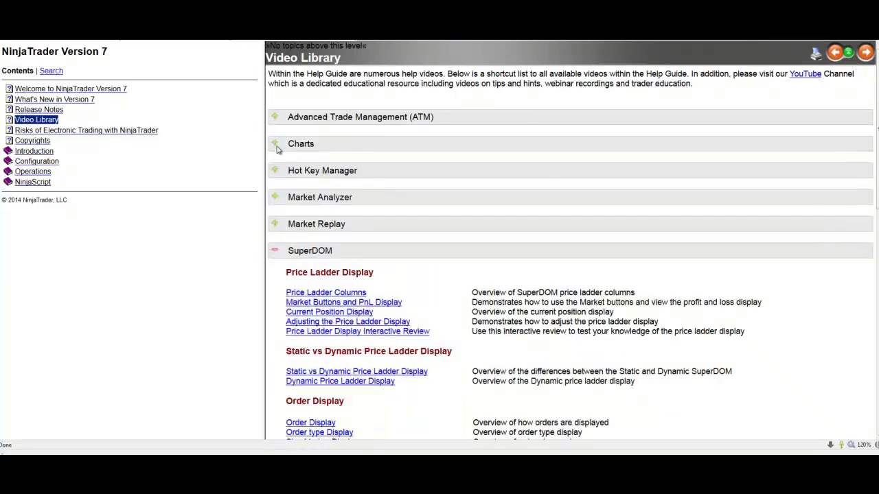
left_click(276, 252)
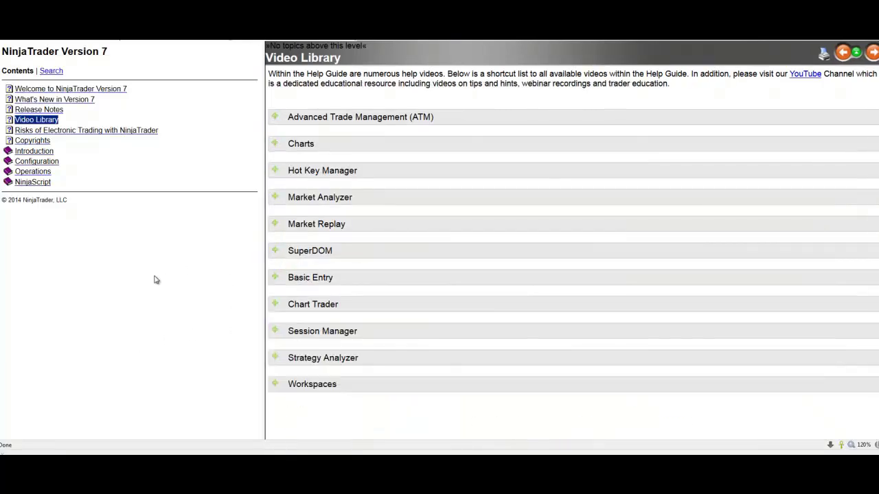